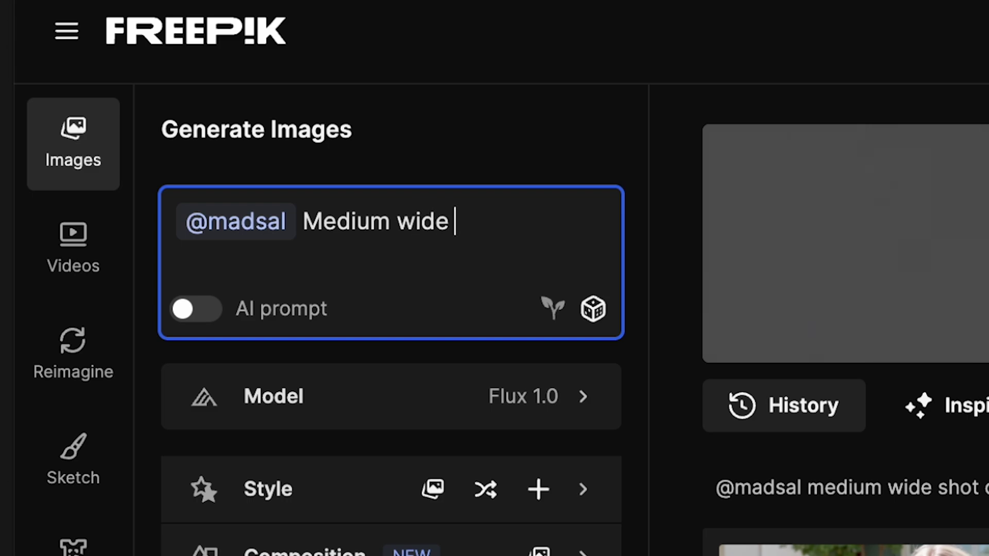
# Write the image prompt "Medium wide shot of a young blonde woman smiling at the camera and pointing to a space on her left."
pyautogui.write('ung blonde woma')
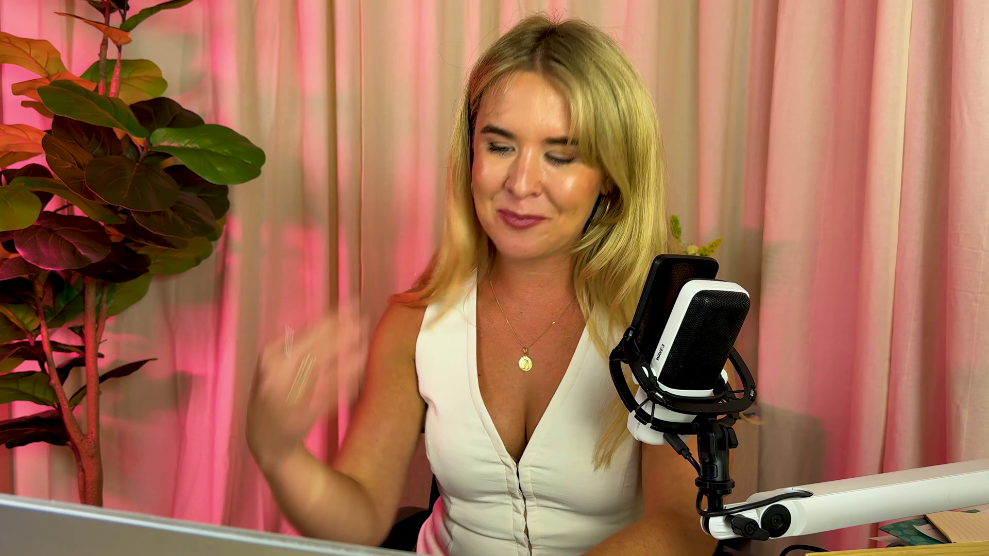
pyautogui.write('m')
pyautogui.write('iling at the ca')
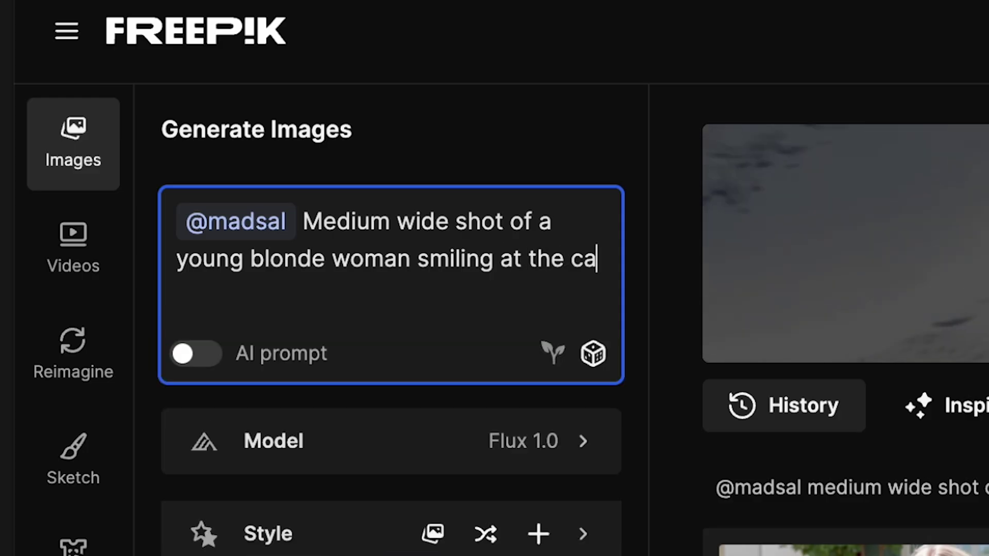
pyautogui.write('mera and pointing to ')
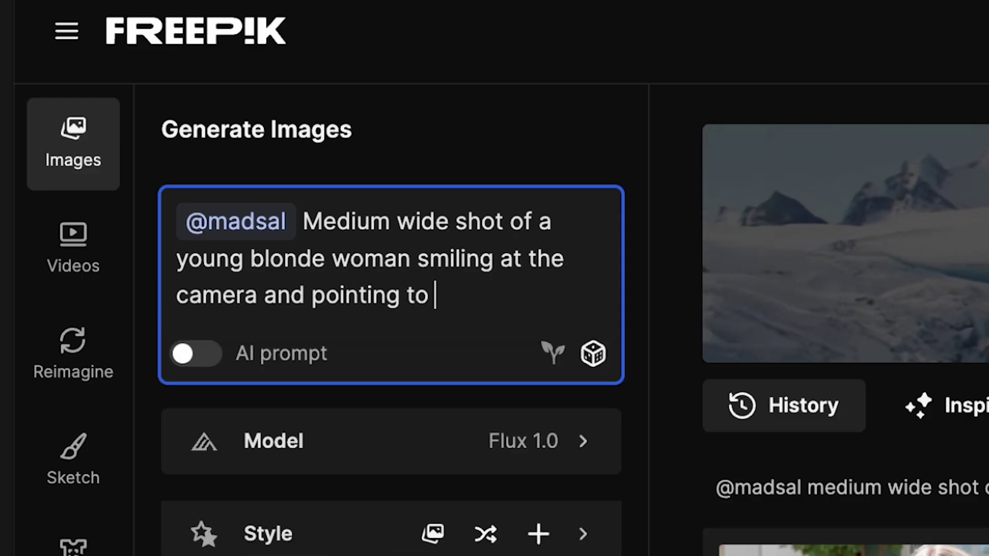
pyautogui.write('a space')
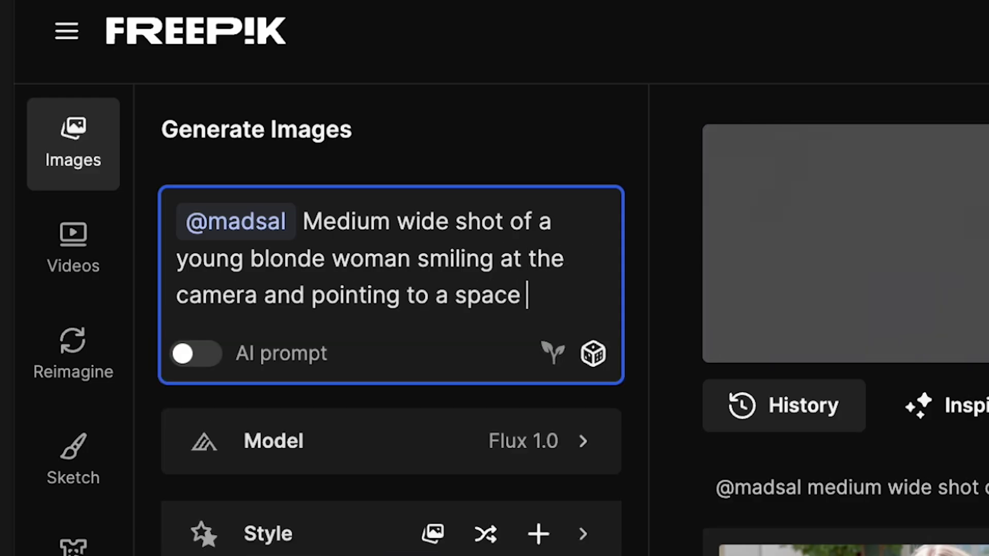
pyautogui.write(' on her left.')
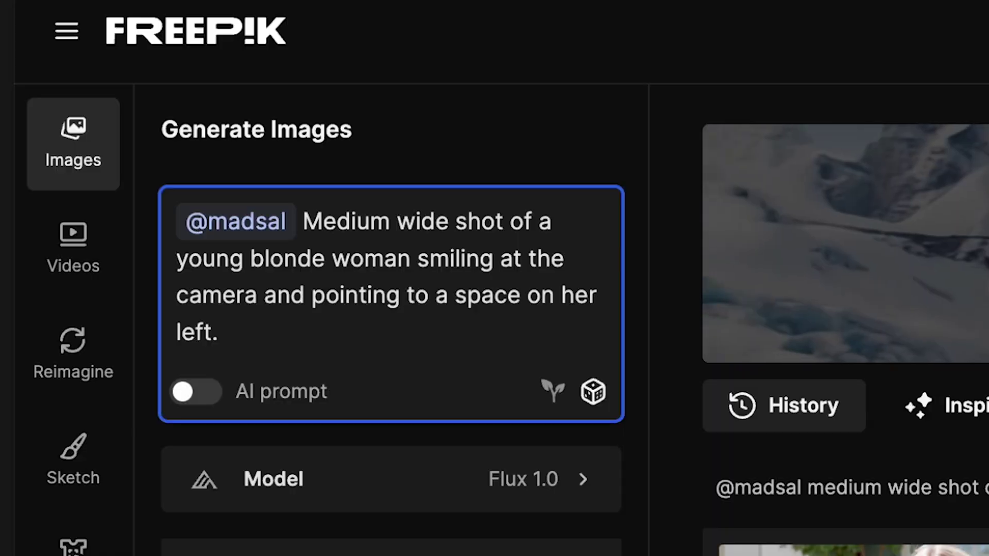
# Add "Set in a brightly lit candy store. She is wearing a purple sundress." to the prompt and generate the images
pyautogui.write('Set in')
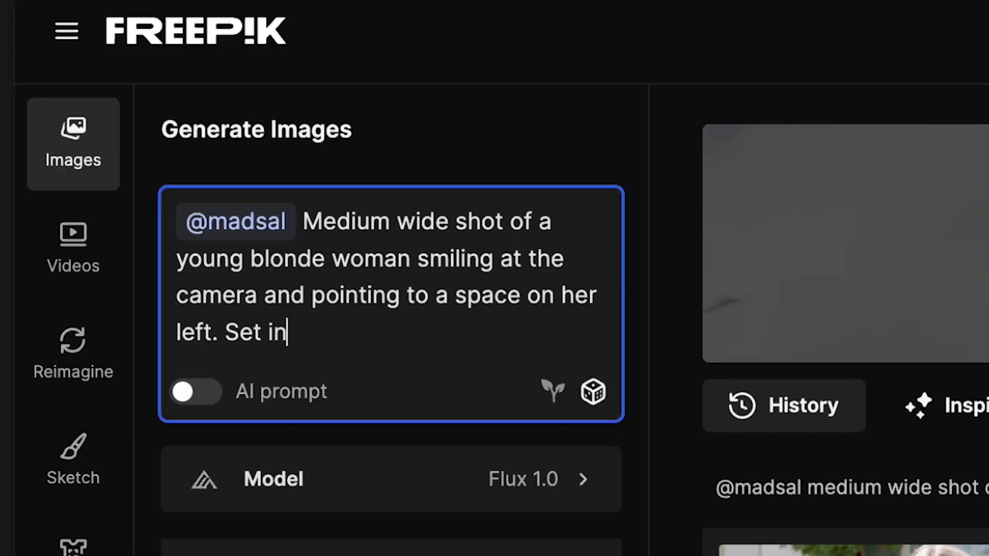
pyautogui.write(' a brightly lit')
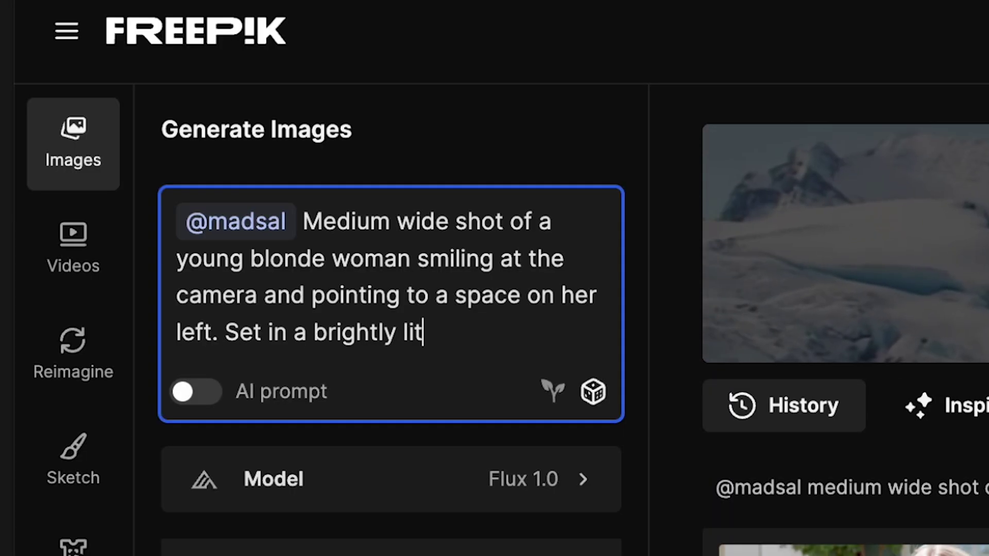
pyautogui.write(' candy store')
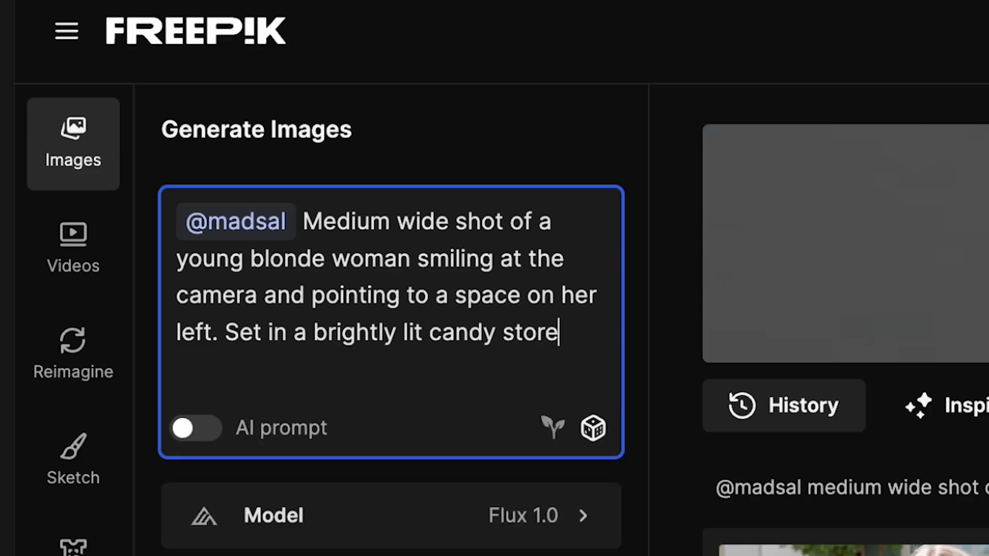
pyautogui.write('. She is wearing')
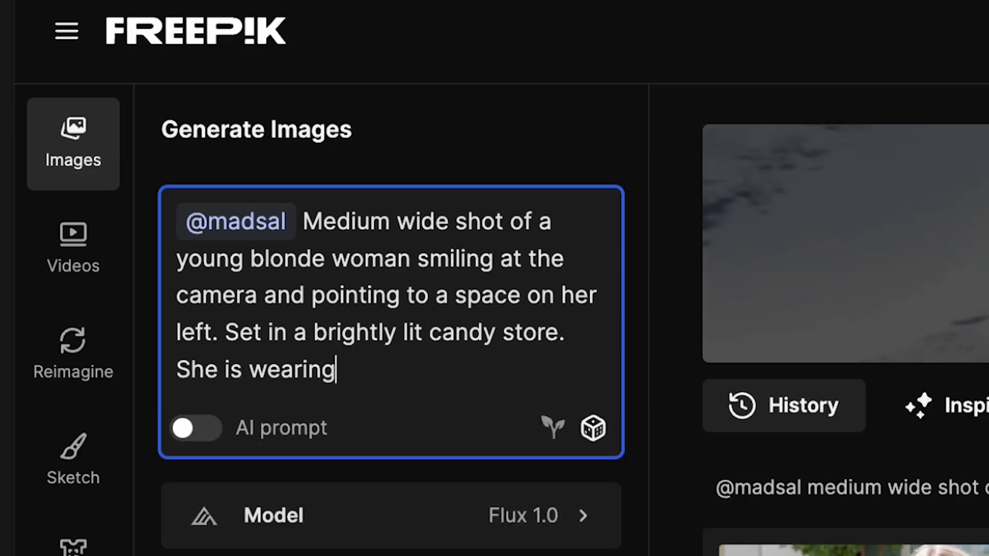
pyautogui.write(' a purple sundress.')
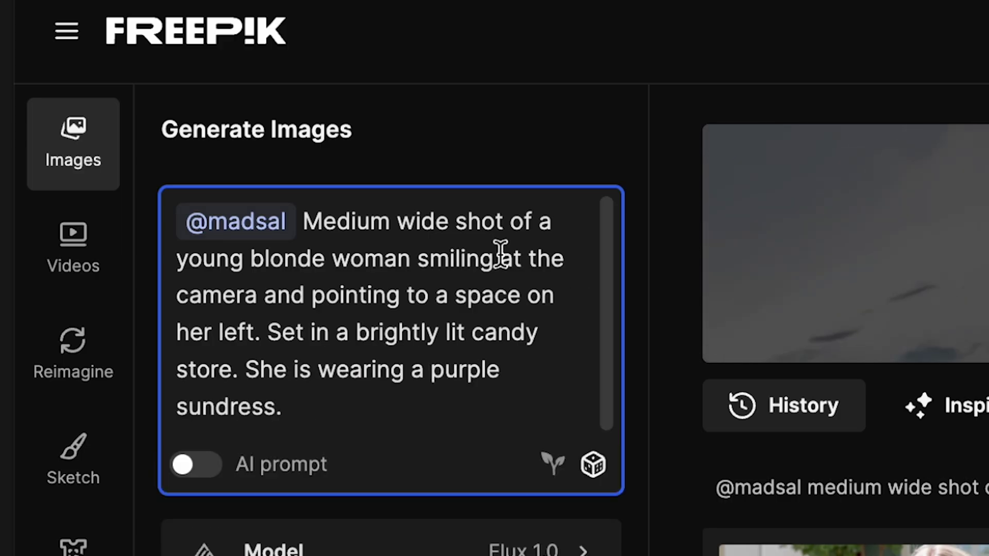
pyautogui.scroll(-10, 438, 309)
pyautogui.click(408, 328)
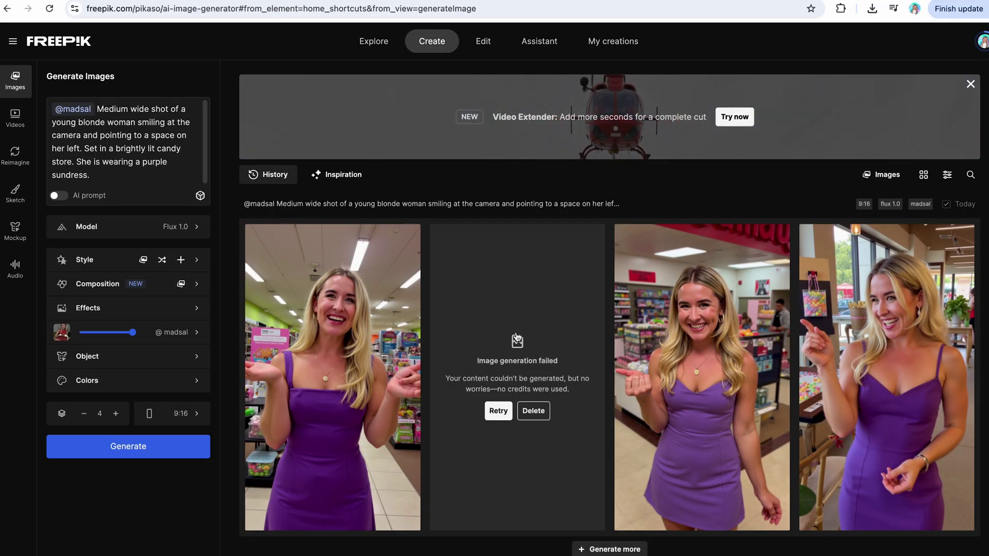
# View the generated purple sundress images at full size and return to the image generator
pyautogui.click(897, 349)
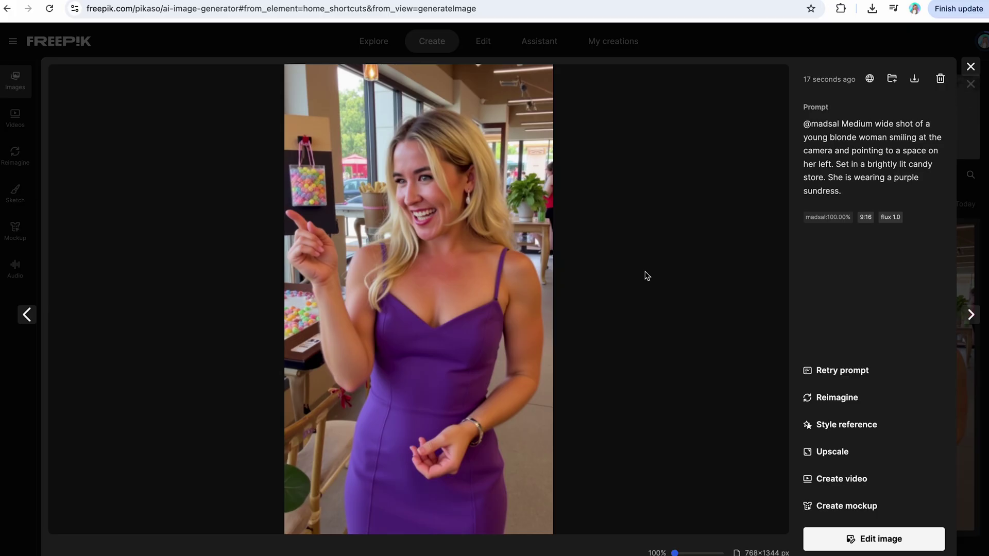
pyautogui.press('Right')
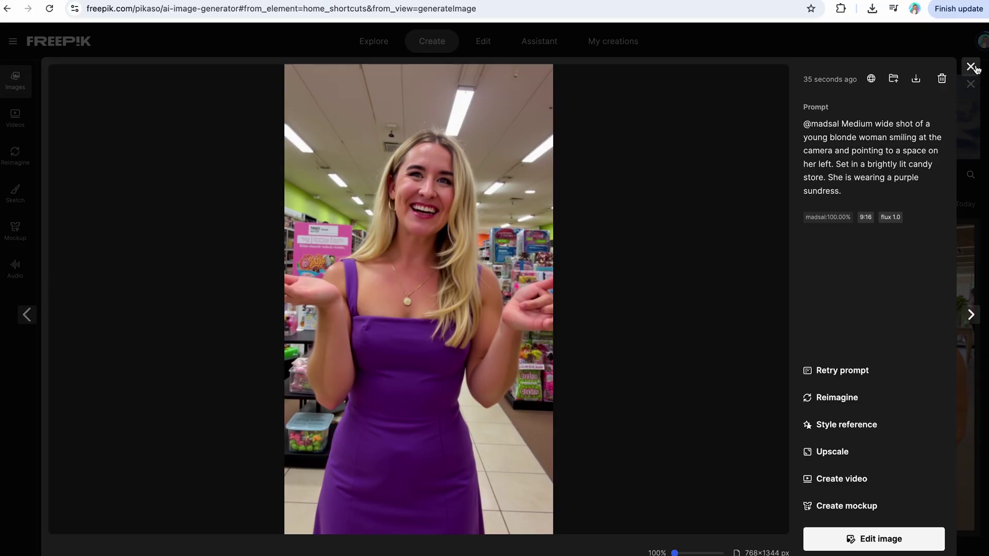
pyautogui.click(970, 66)
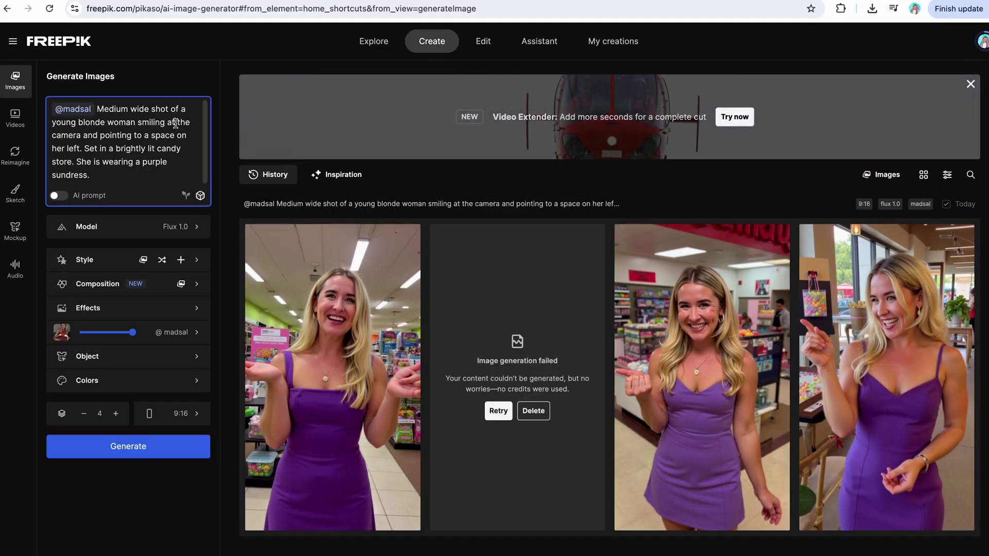
# Remove "Medium" from the prompt, change the outfit to "purple cotton tank top and a denim skirt", and generate new images
pyautogui.doubleClick(111, 109)
pyautogui.press('BackSpace')
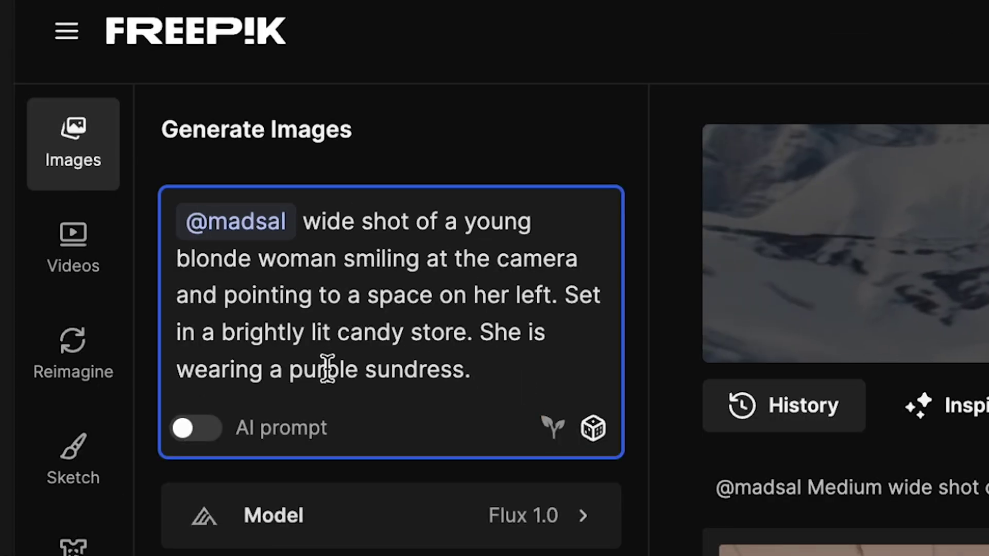
pyautogui.doubleClick(105, 161)
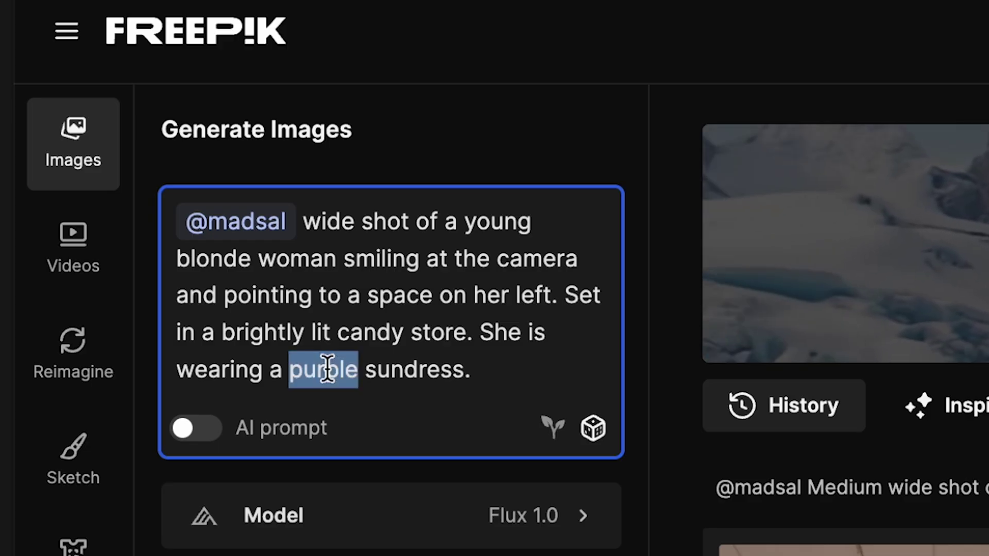
pyautogui.doubleClick(408, 371)
pyautogui.write('co')
pyautogui.write('tton tank top and a denim')
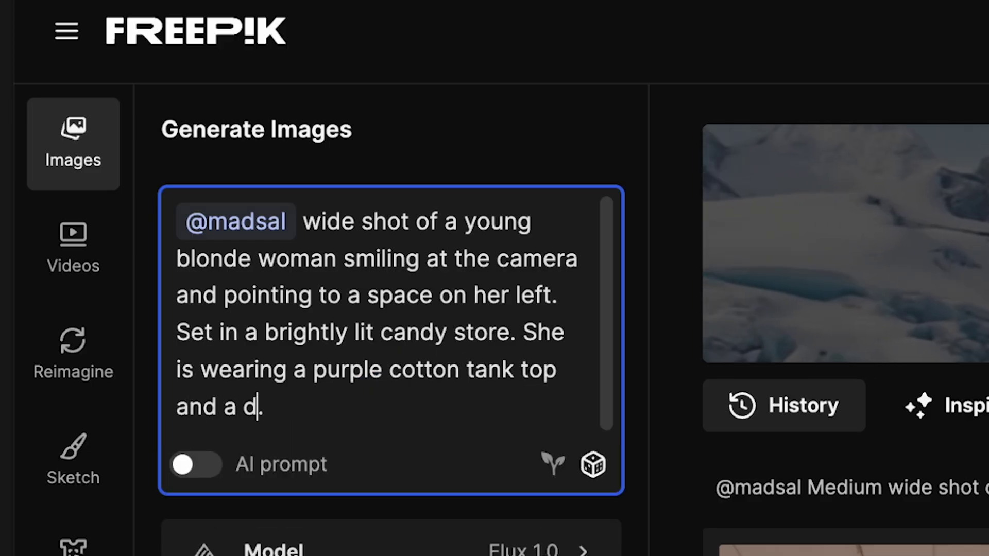
pyautogui.write(' skirt')
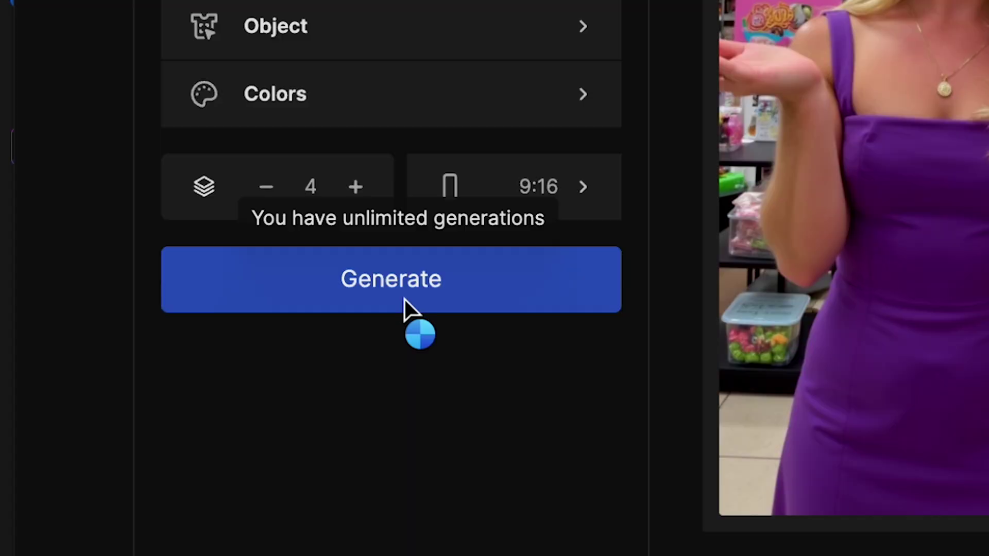
pyautogui.click(404, 298)
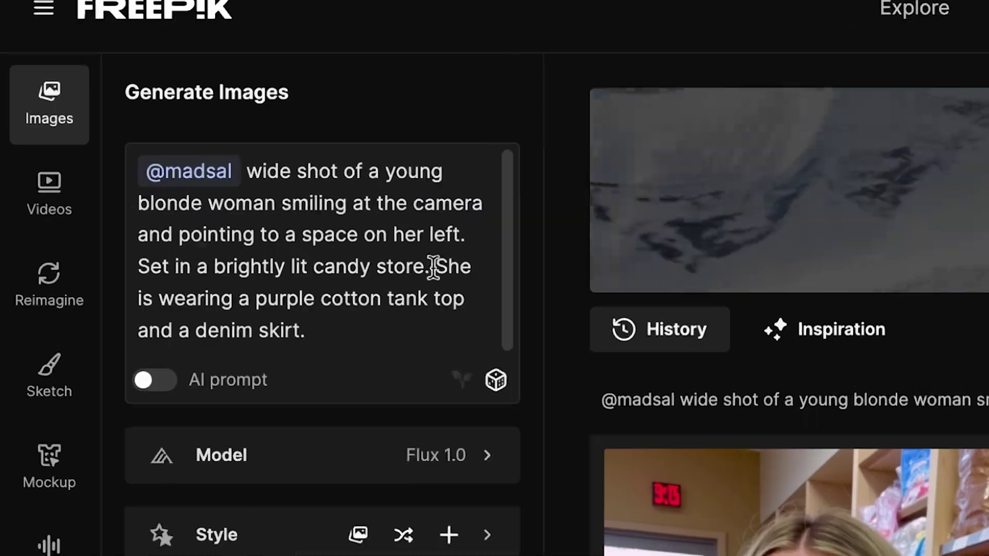
# Reword the prompt to "wide, full body shot" with the woman pointing to "an open space to her left"
pyautogui.click(497, 179)
pyautogui.click(294, 171)
pyautogui.write(',')
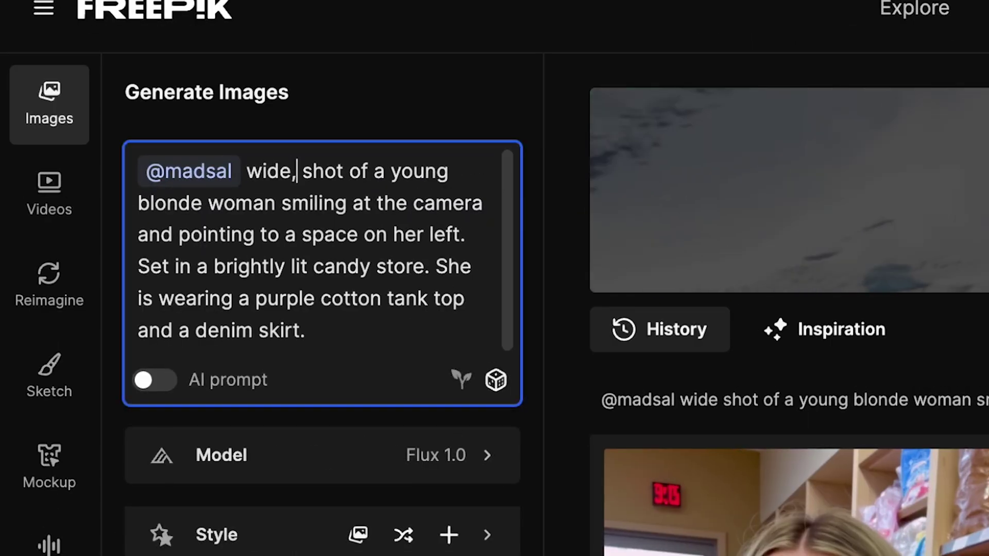
pyautogui.write(' full bod ')
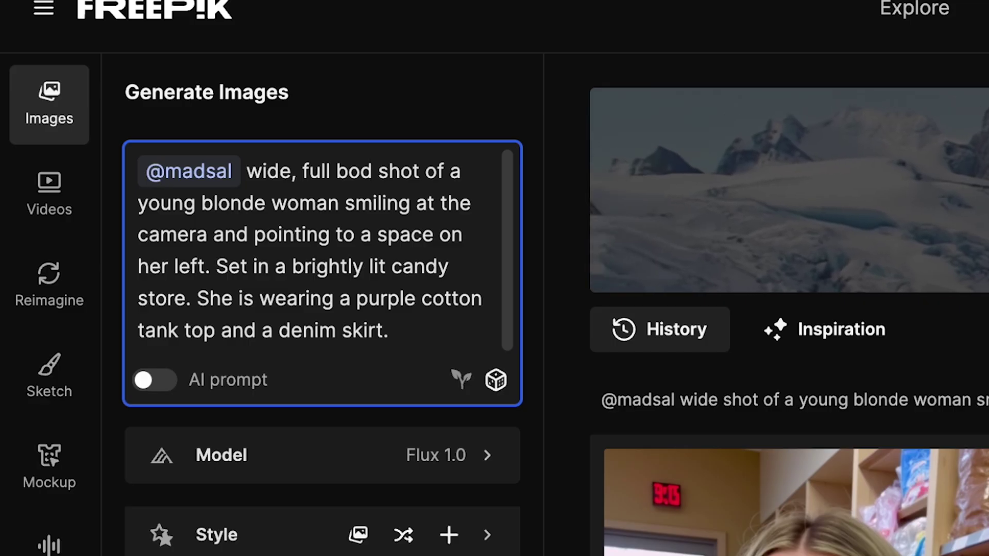
pyautogui.write('y')
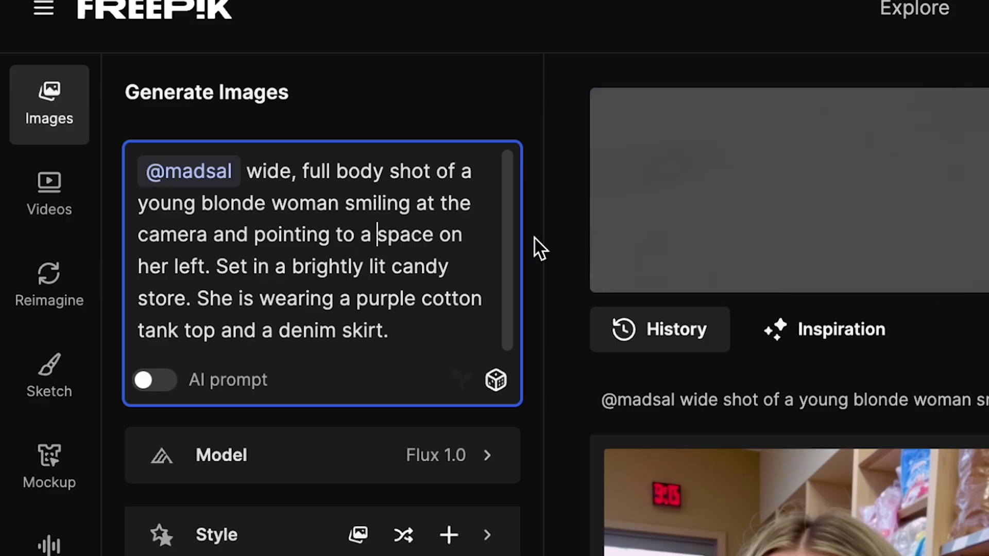
pyautogui.write(' open')
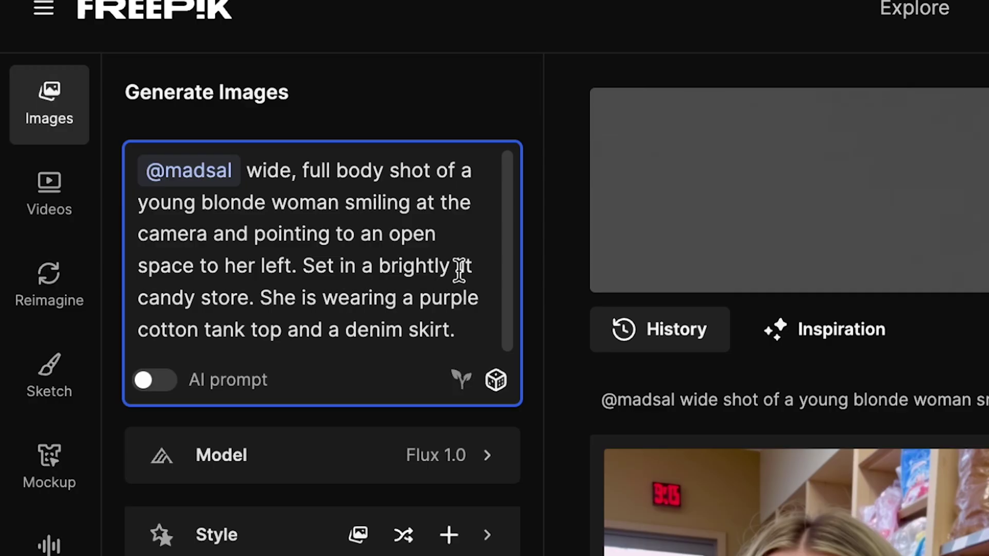
# After "candy store" add "white walls, colorful bins of candy in the background, no additional human figures", and replace "She" with "The woman"
pyautogui.click(251, 298)
pyautogui.write(', ')
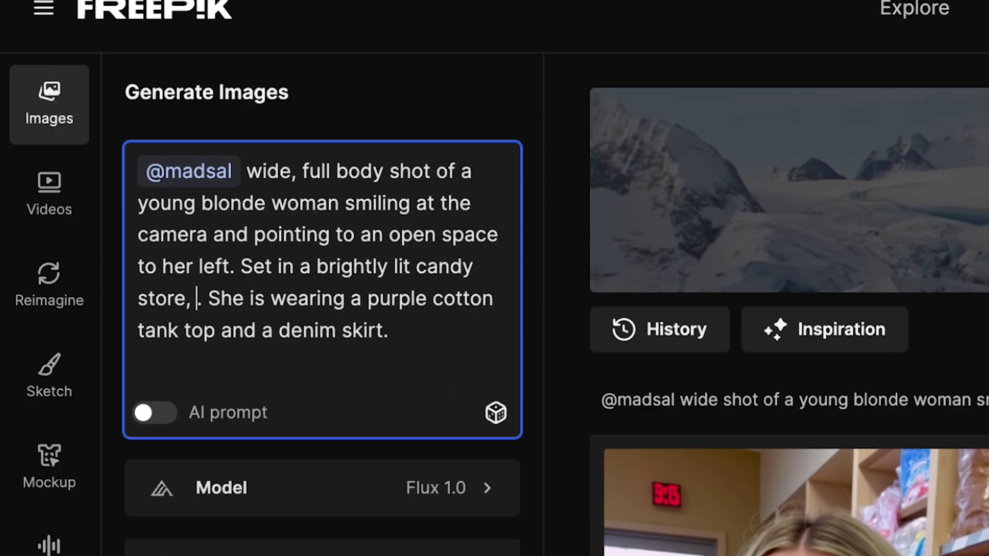
pyautogui.write('white walls, colorful')
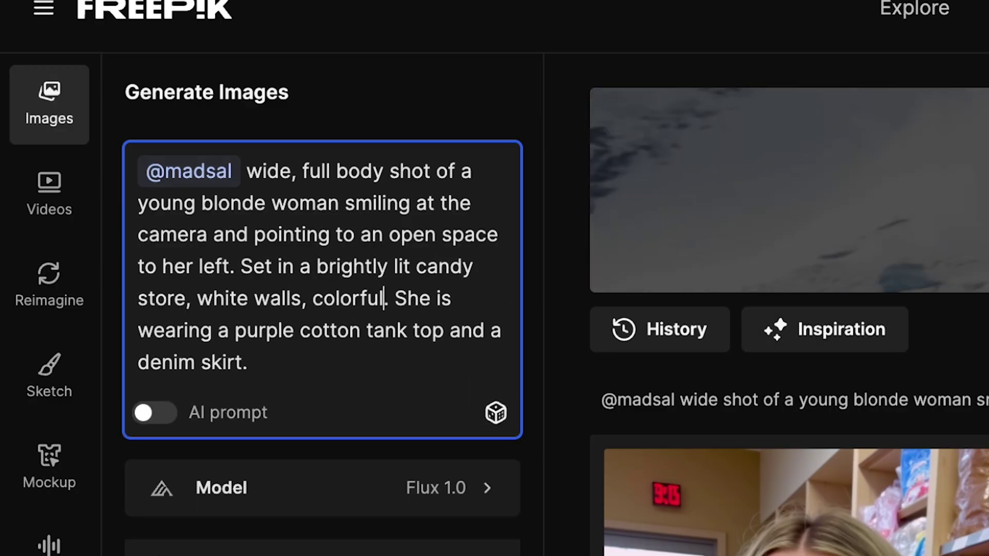
pyautogui.write(' bins of candy in the background, no additional human figures')
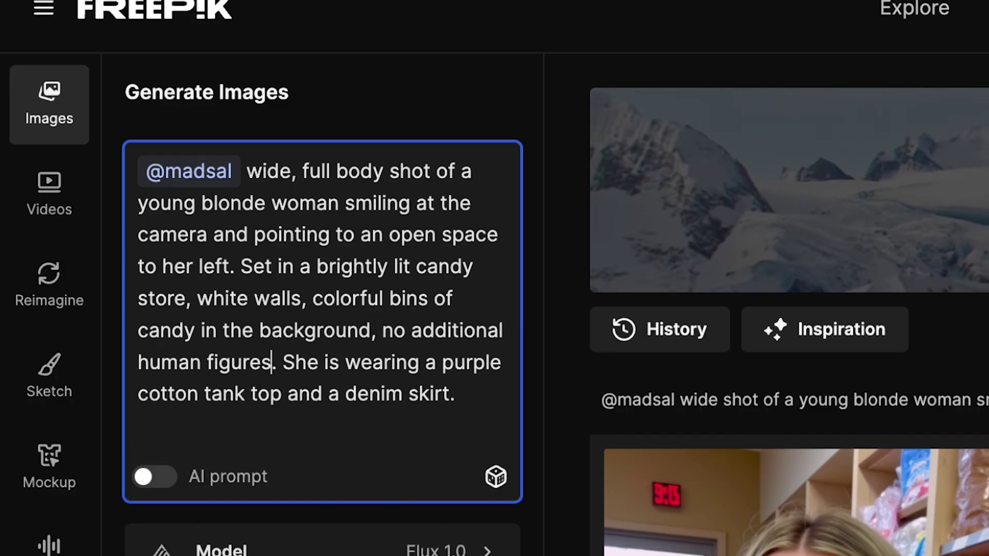
pyautogui.press('Delete')
pyautogui.press('Delete')
pyautogui.press('Delete')
pyautogui.press('Delete')
pyautogui.press('Delete')
pyautogui.write('. The woman')
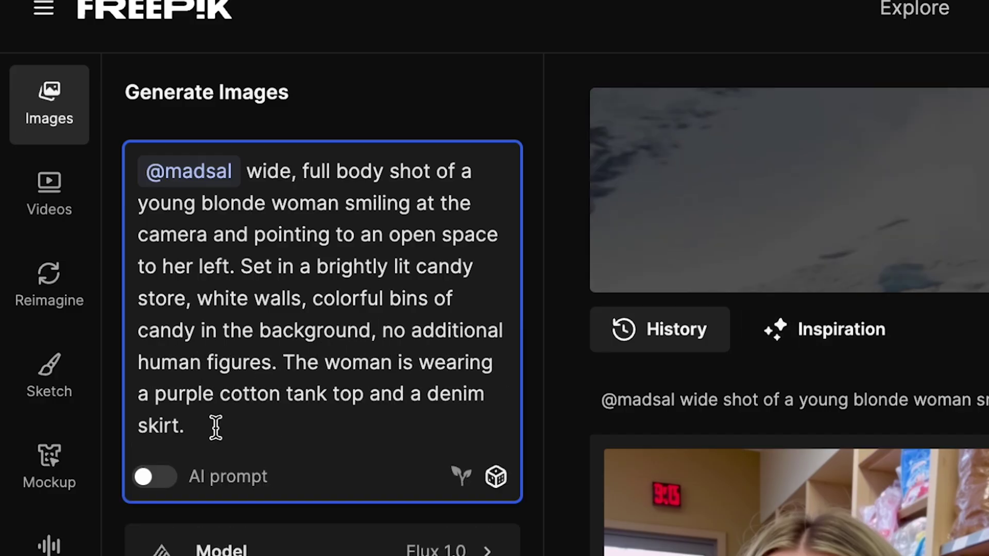
# Change the outfit to "a lilac cotton tank top, a denim skirt, and cowboy boots" and generate the images
pyautogui.click(418, 394)
pyautogui.press('BackSpace')
pyautogui.press('BackSpace')
pyautogui.press('BackSpace')
pyautogui.press('BackSpace')
pyautogui.click(506, 388)
pyautogui.press('BackSpace')
pyautogui.write(', and cowboy boo')
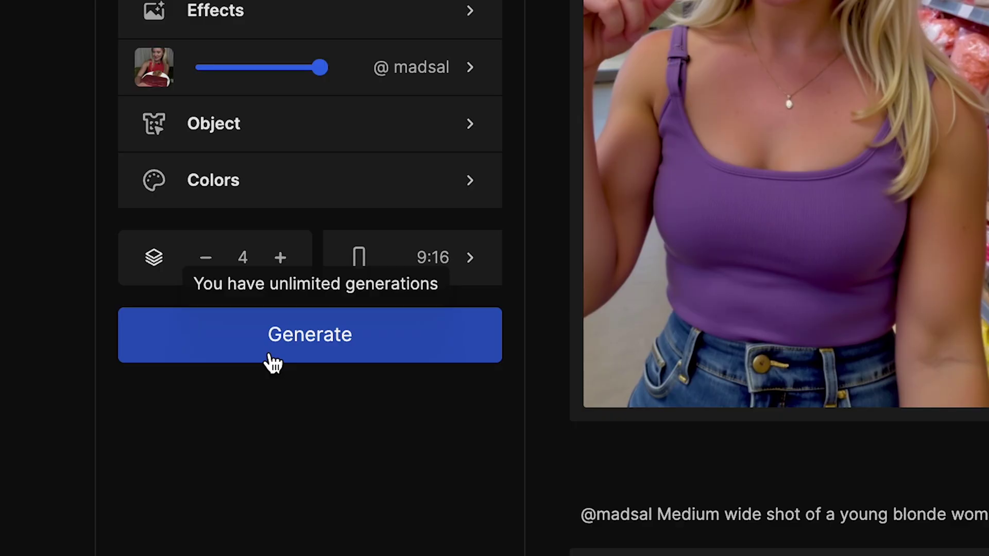
pyautogui.click(272, 362)
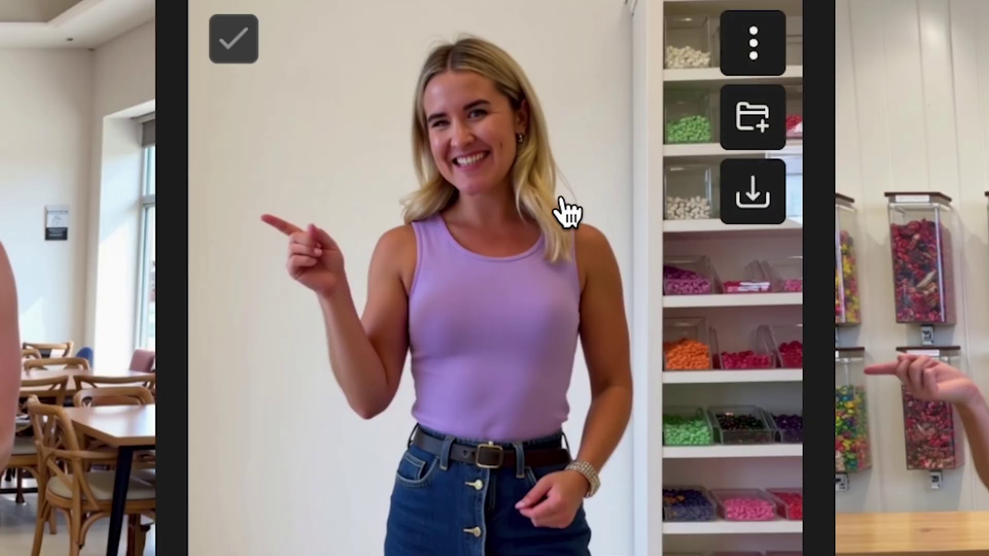
# Delete "and pointing to an open space to her left" from the prompt and append a sentence beginning "Face is well"
pyautogui.moveTo(567, 211); pyautogui.dragTo(248, 316)
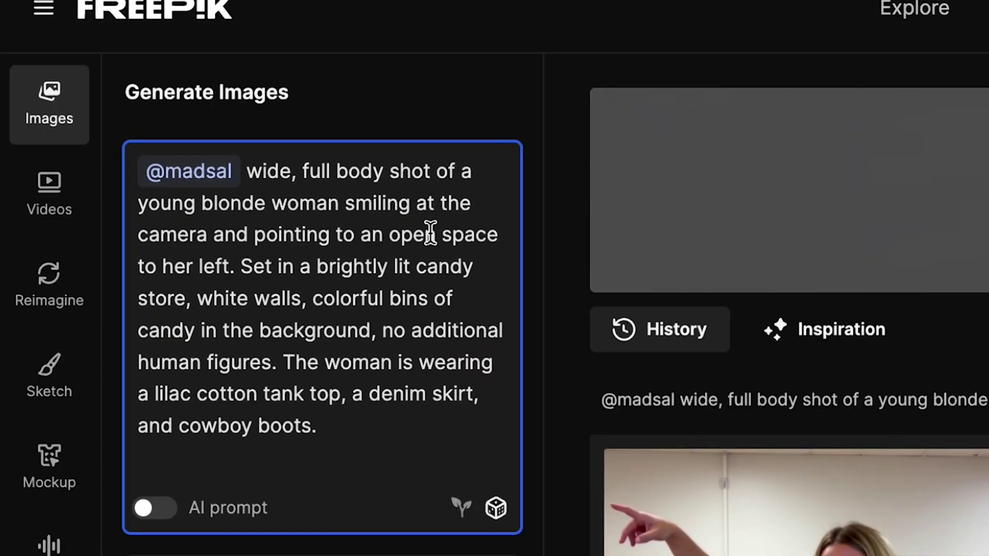
pyautogui.moveTo(233, 267); pyautogui.dragTo(211, 241)
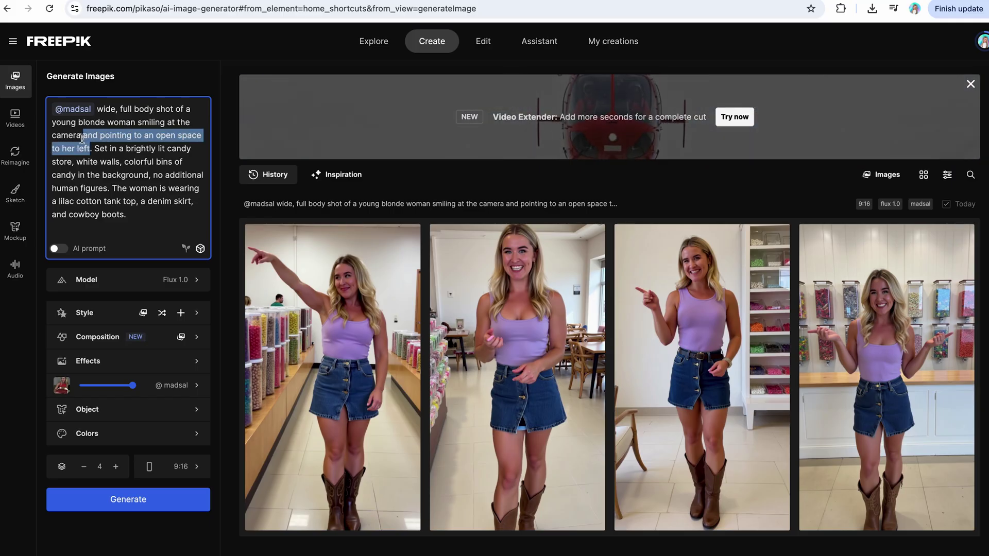
pyautogui.press('BackSpace')
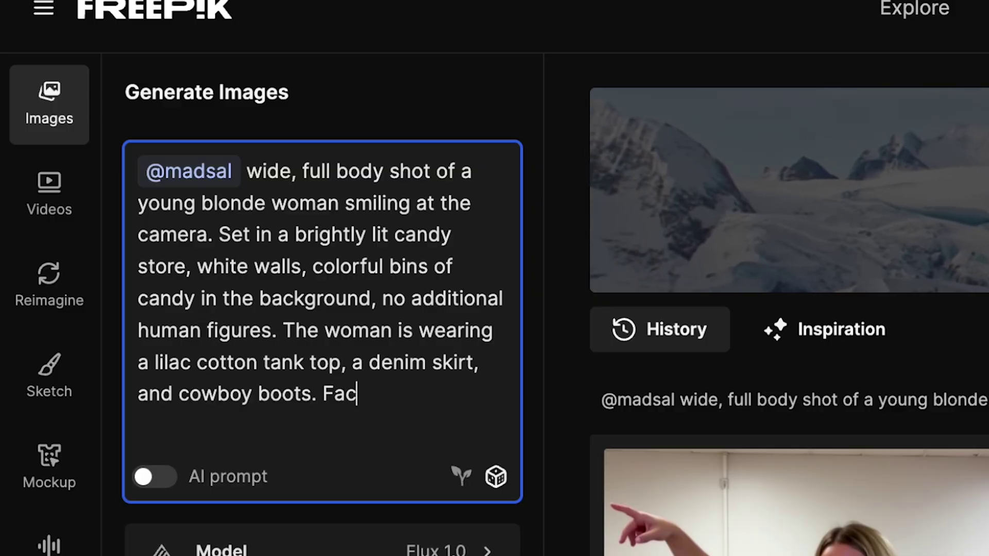
pyautogui.write('e is well')
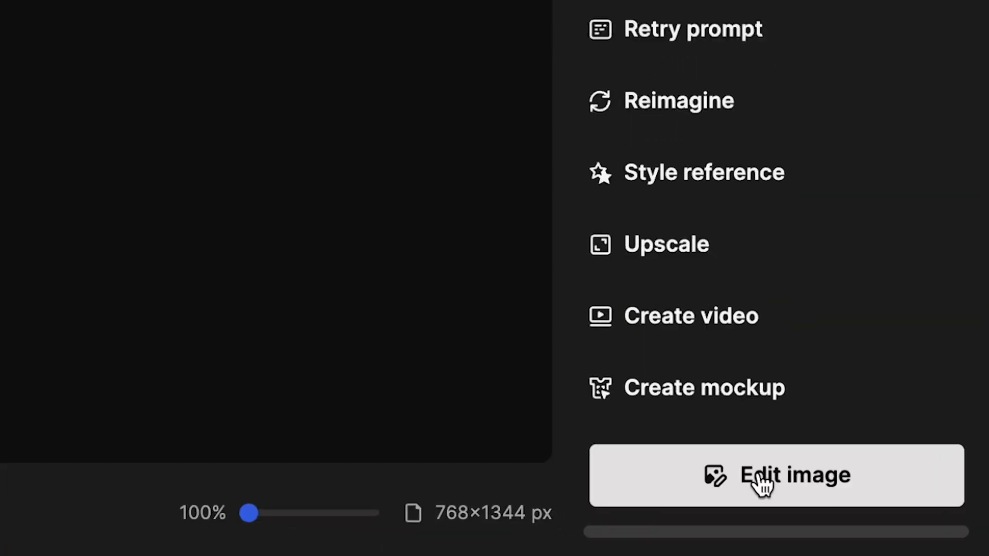
# Open the smiling woman's full-body candy store image for editing and retouch the masked skirt area with the prompt "denim skirt"
pyautogui.click(761, 482)
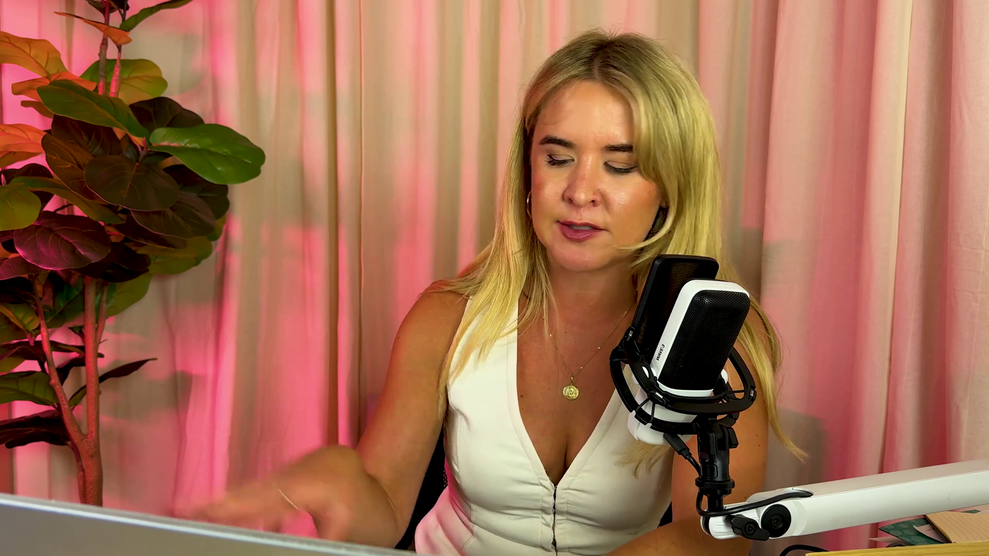
pyautogui.click(318, 536)
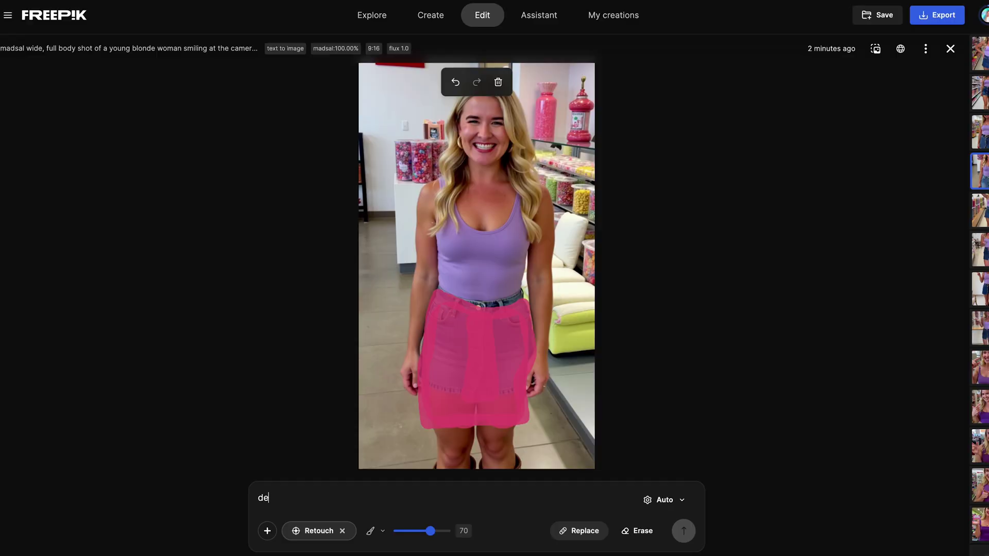
pyautogui.write('nim skirt')
pyautogui.click(684, 531)
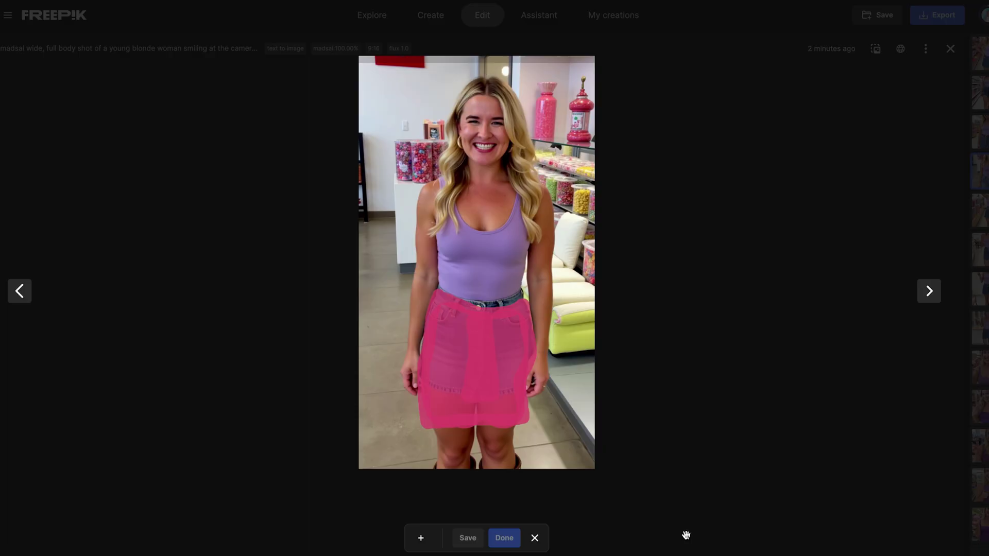